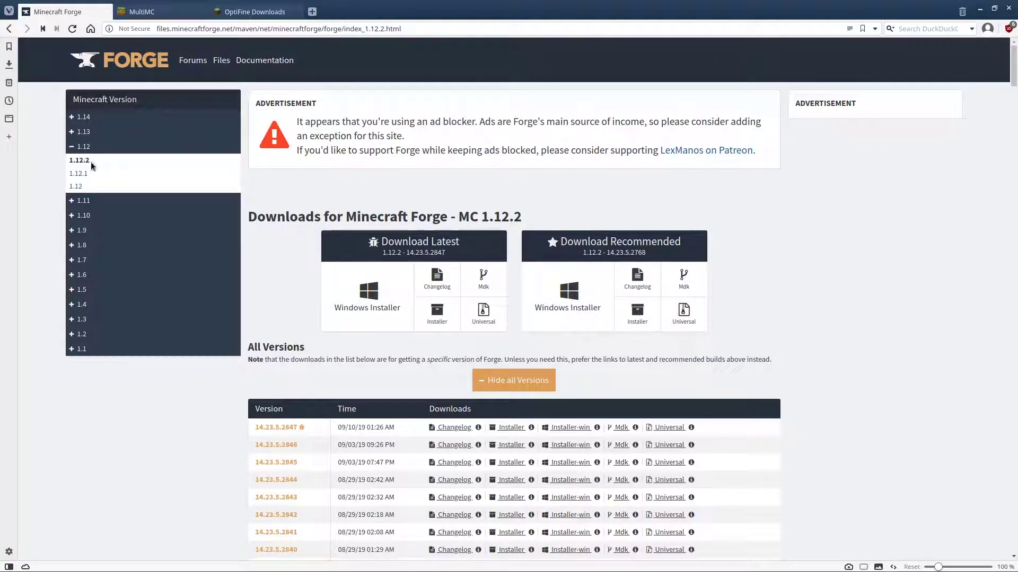
# Examine the Forge download page for Minecraft 1.12.2 and its latest build, 14.23.5.2847.
pyautogui.moveTo(91, 161); pyautogui.dragTo(68, 160)
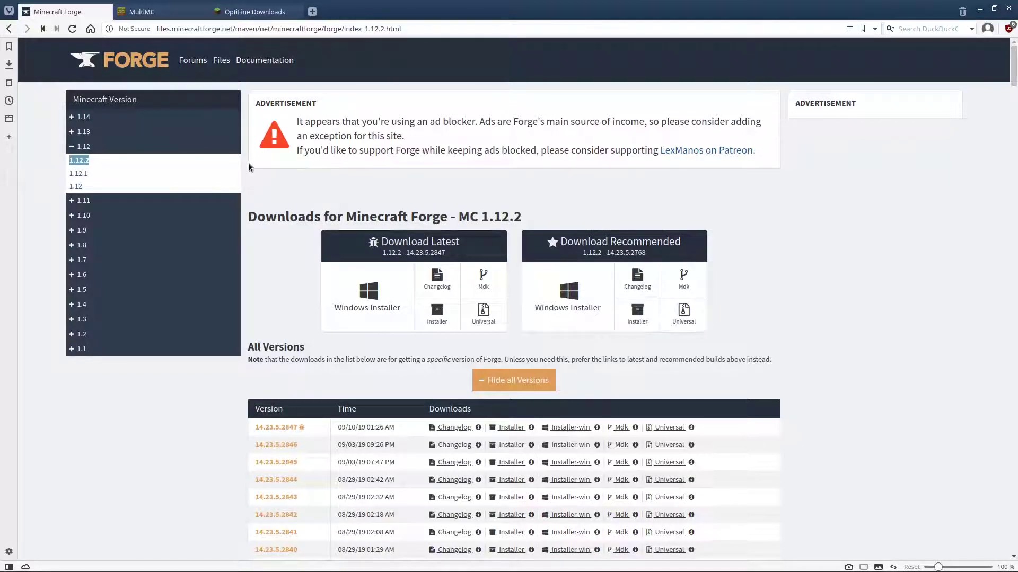
pyautogui.moveTo(285, 216); pyautogui.dragTo(289, 216)
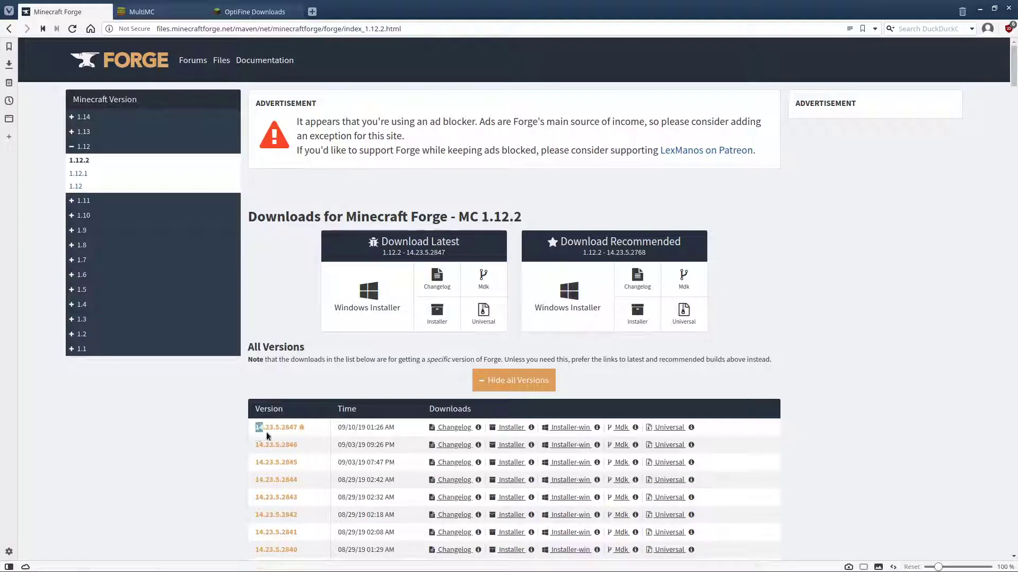
pyautogui.moveTo(243, 428); pyautogui.dragTo(298, 427)
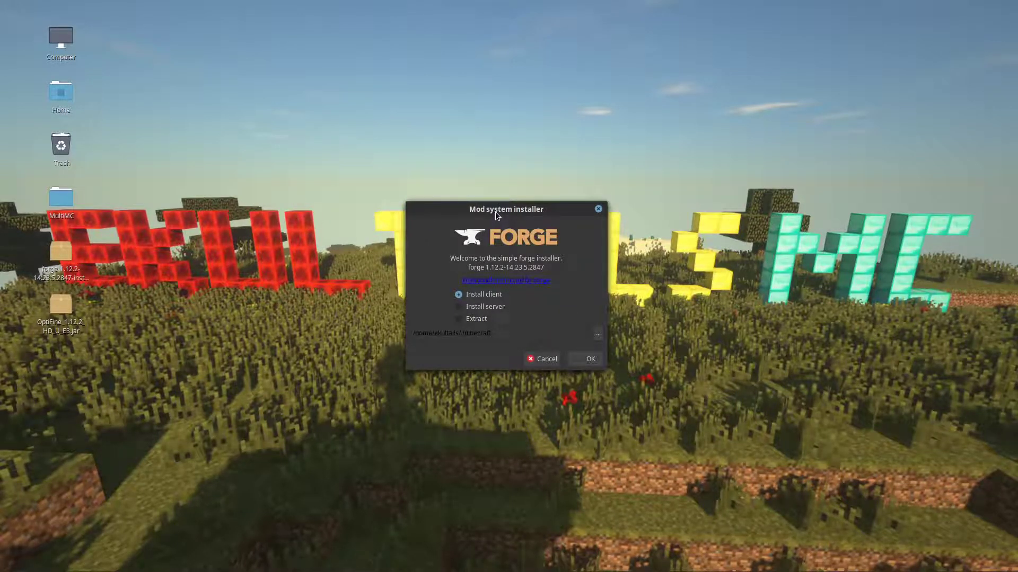
# Install the Forge 1.12.2-14.23.5.2847 client with the mod system installer and dismiss the completion message.
pyautogui.moveTo(504, 159); pyautogui.dragTo(498, 65)
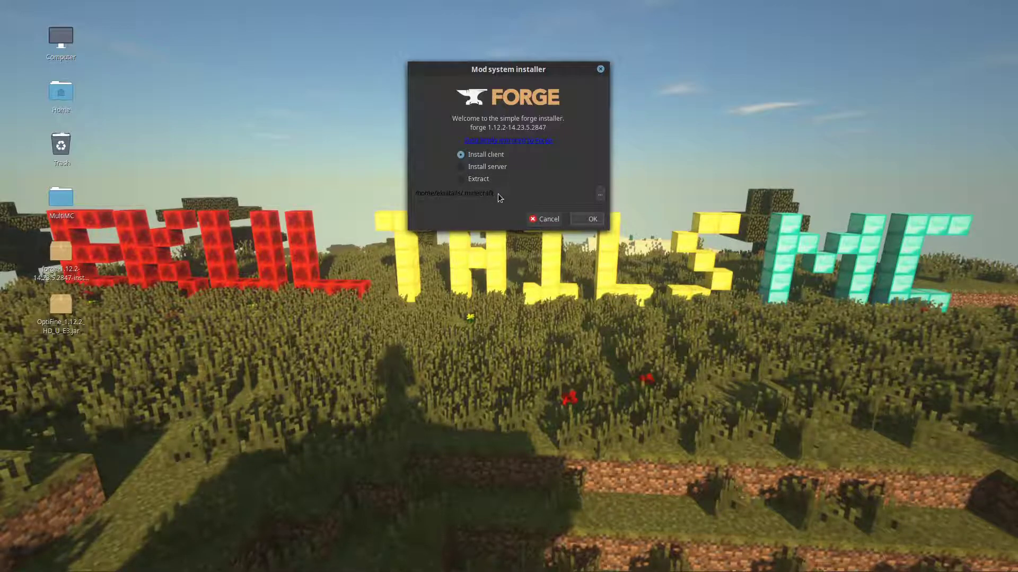
pyautogui.click(586, 221)
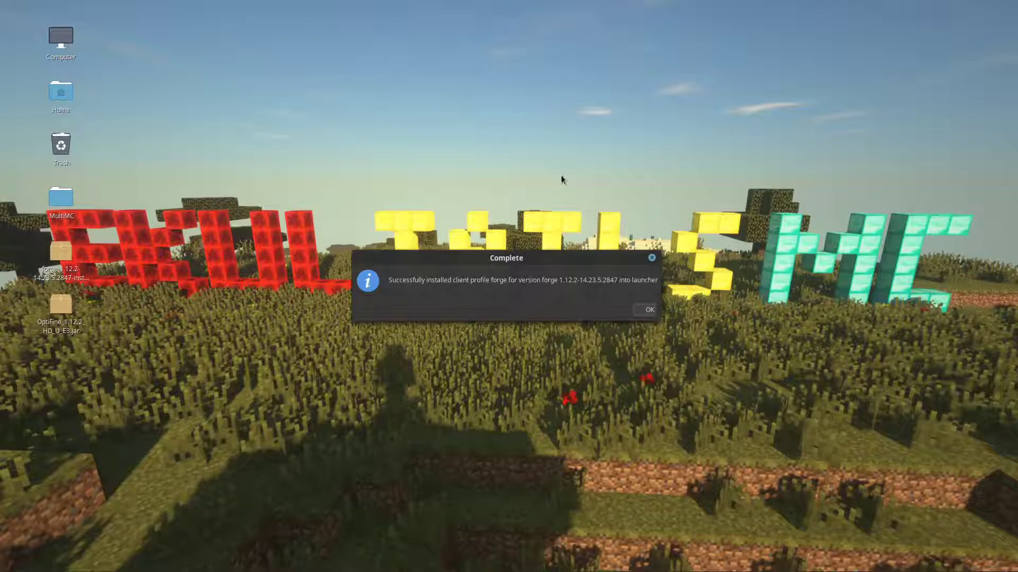
pyautogui.press('Return')
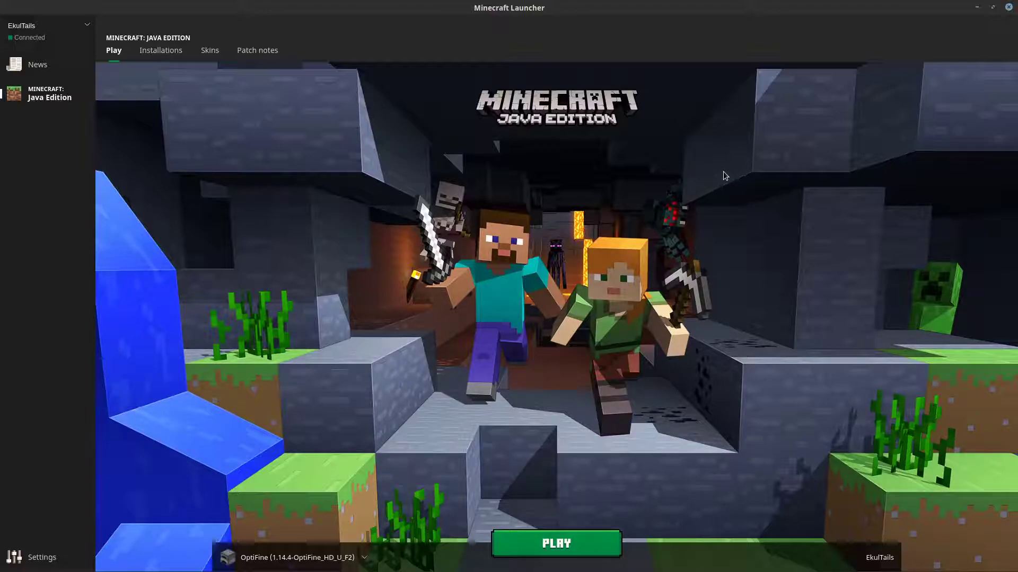
# Select the forge-1.12.2 installation in the Minecraft Launcher and start the game with it.
pyautogui.click(371, 560)
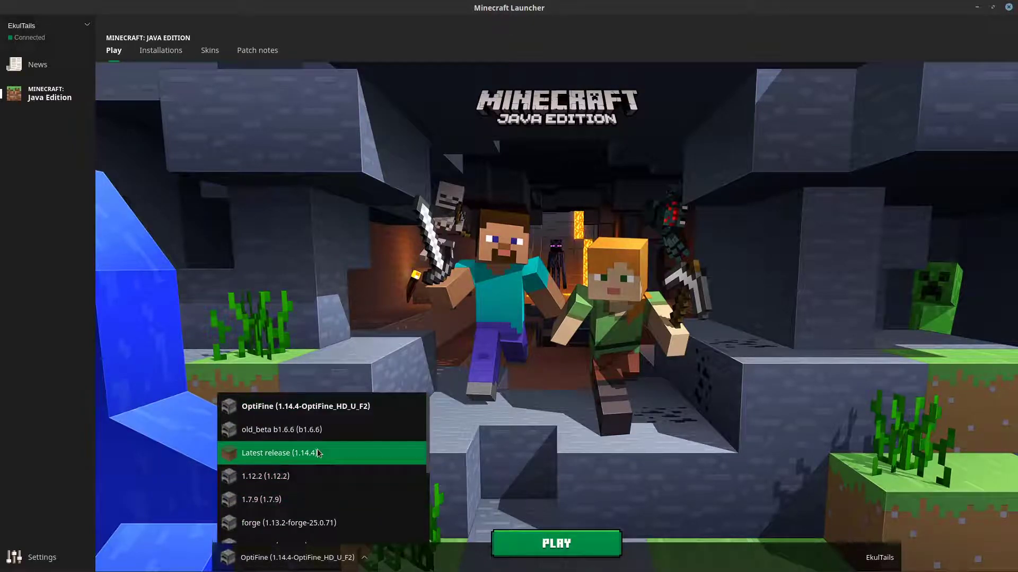
pyautogui.scroll(-3, 317, 451)
pyautogui.scroll(-2, 318, 457)
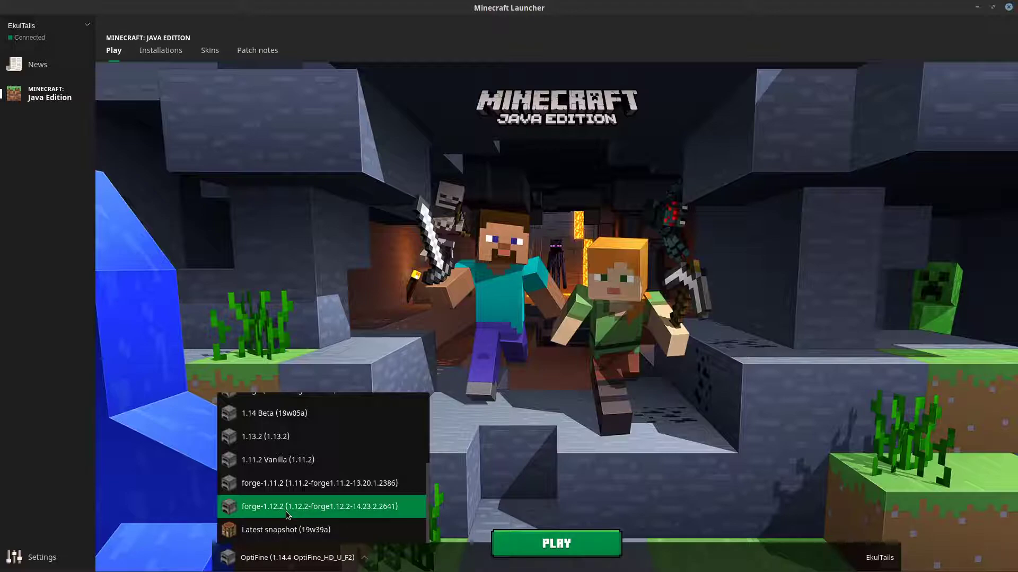
pyautogui.click(269, 507)
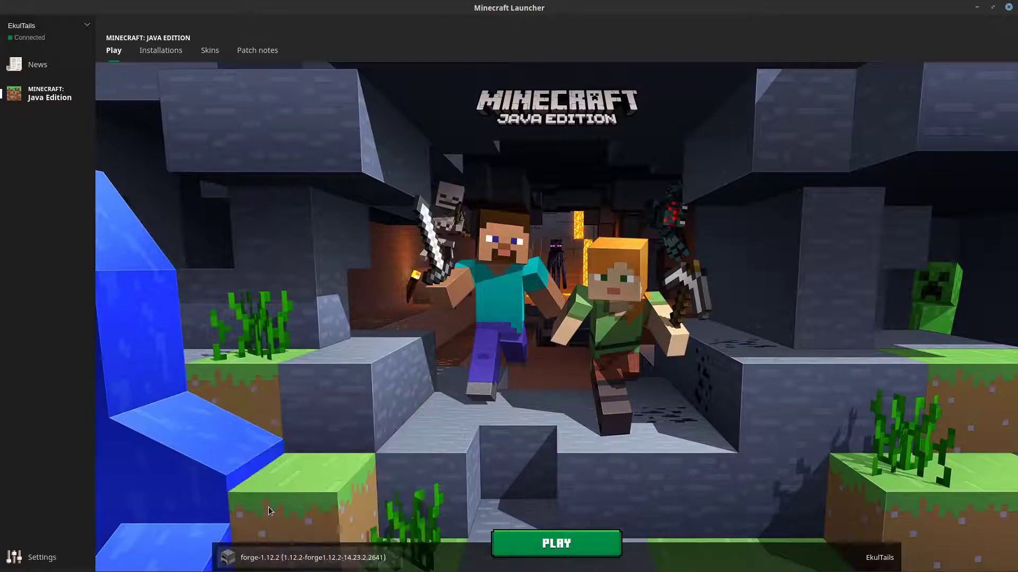
pyautogui.click(527, 549)
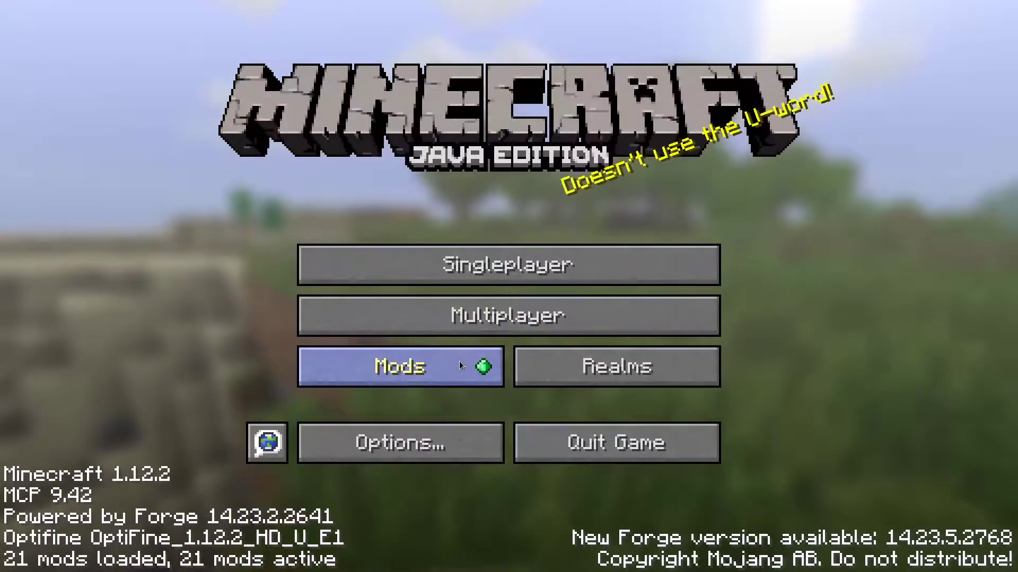
# Look through the game's full list of loaded mods, then return to the title screen.
pyautogui.click(459, 361)
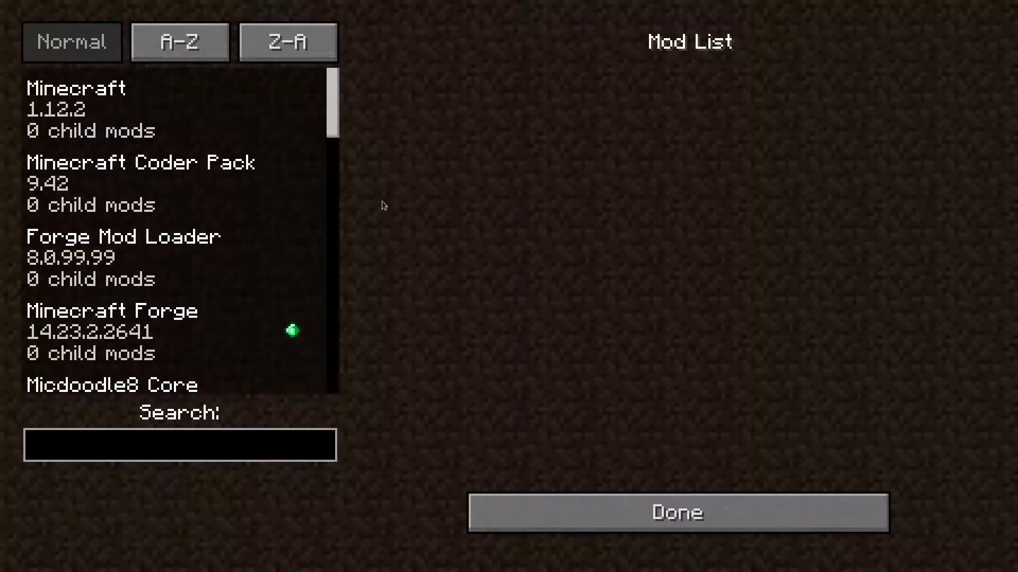
pyautogui.moveTo(332, 117); pyautogui.dragTo(336, 397)
pyautogui.scroll(15, 328, 344)
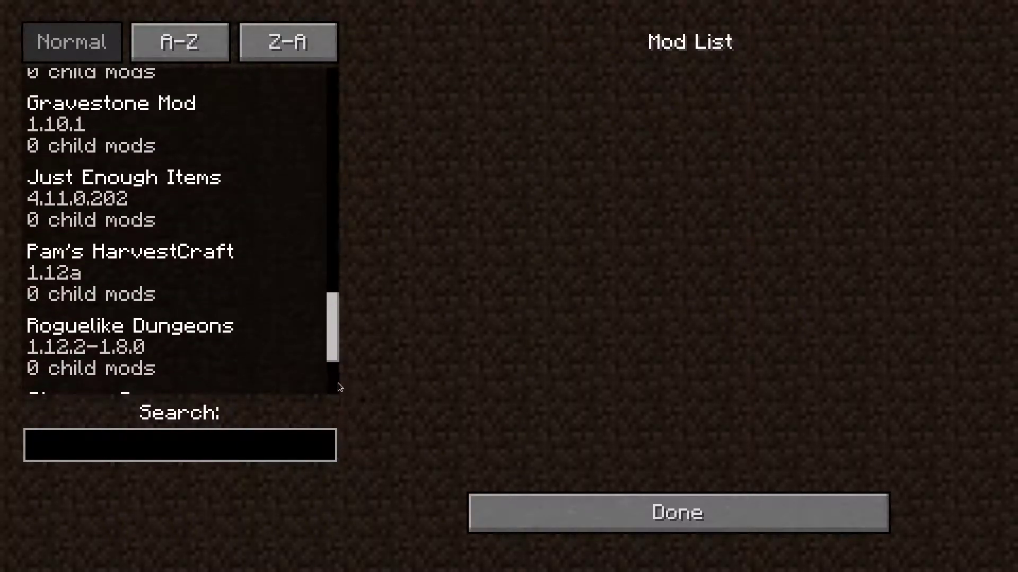
pyautogui.scroll(6, 300, 232)
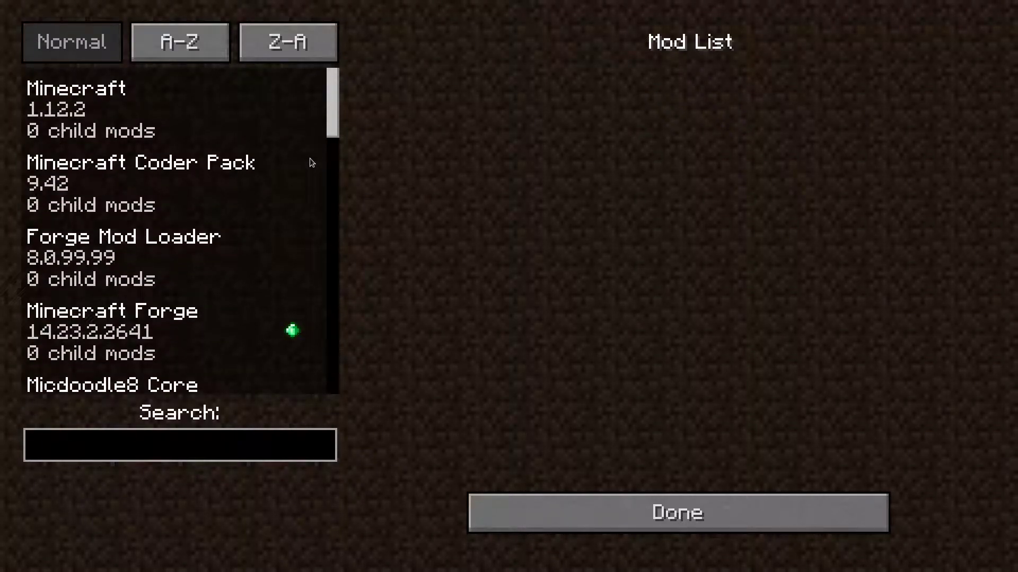
pyautogui.click(556, 507)
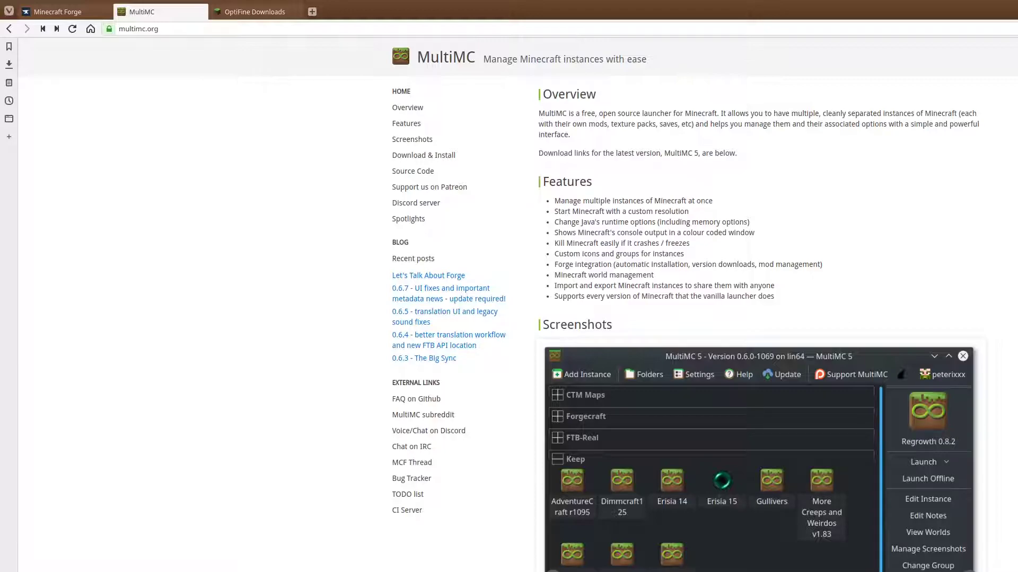
# Find the download links for each operating system on the MultiMC website.
pyautogui.scroll(-6, 758, 265)
pyautogui.scroll(-2, 934, 371)
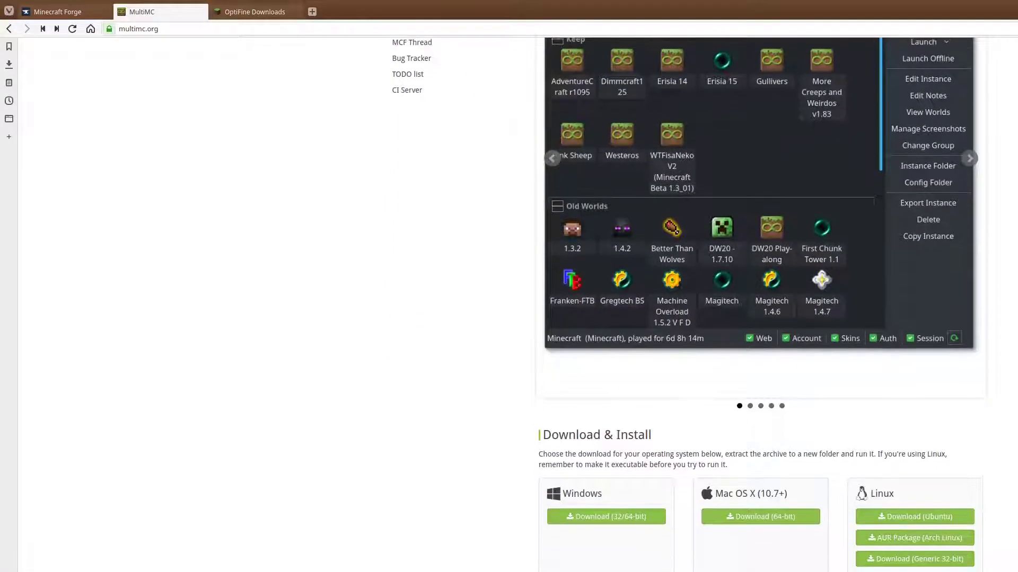
pyautogui.scroll(-1, 933, 366)
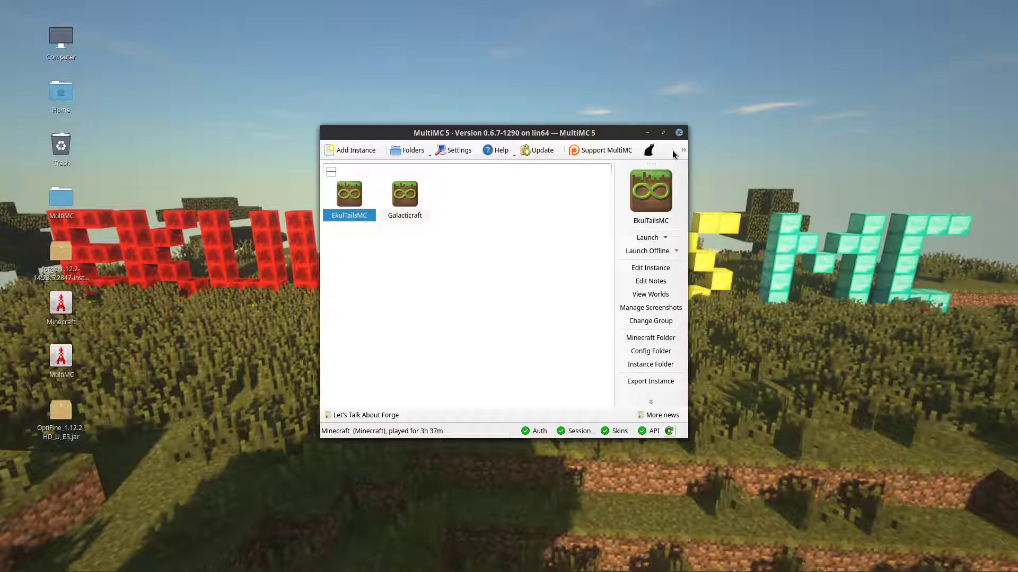
# View the account options hidden in the MultiMC toolbar and leave the selected account as is.
pyautogui.click(683, 150)
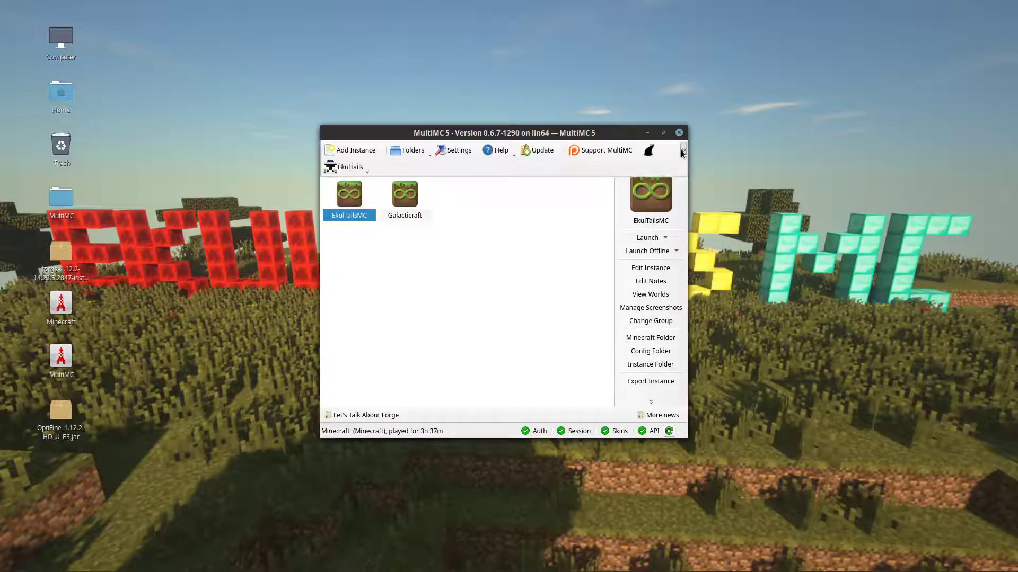
pyautogui.click(683, 150)
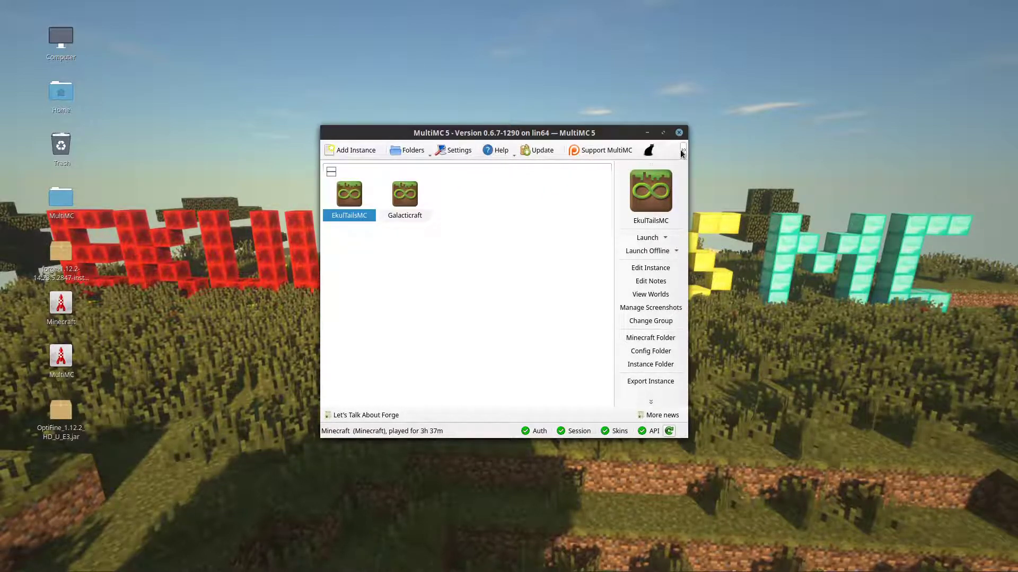
pyautogui.click(360, 173)
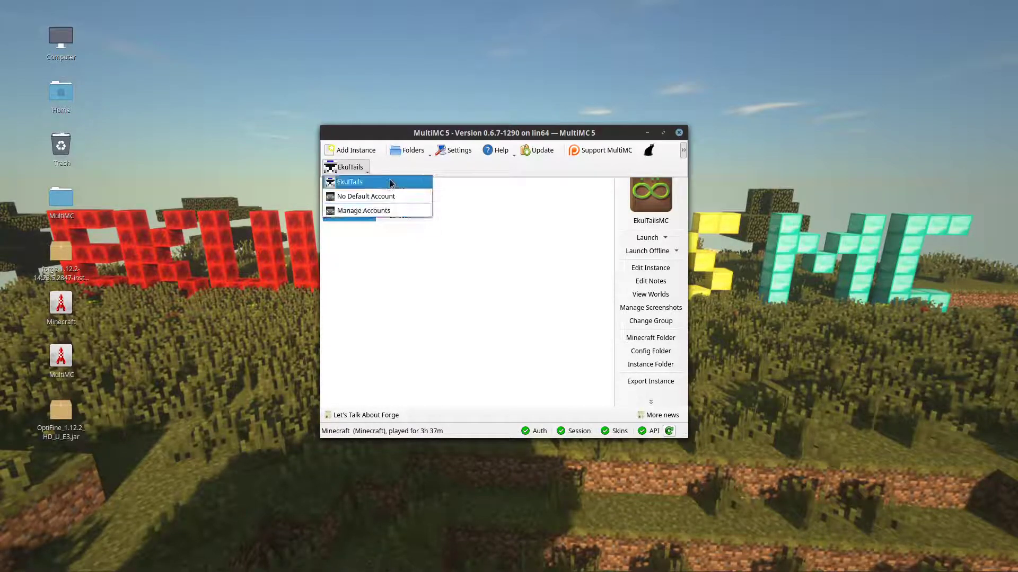
pyautogui.click(510, 222)
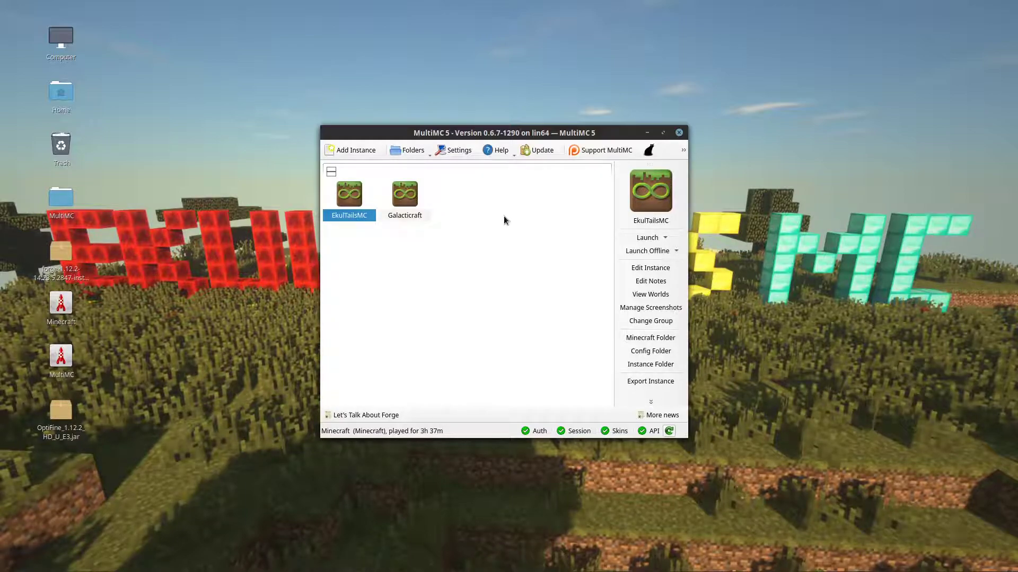
# Create a vanilla Minecraft 1.12.2 instance named "Minecraft Mod Tutorial".
pyautogui.click(346, 152)
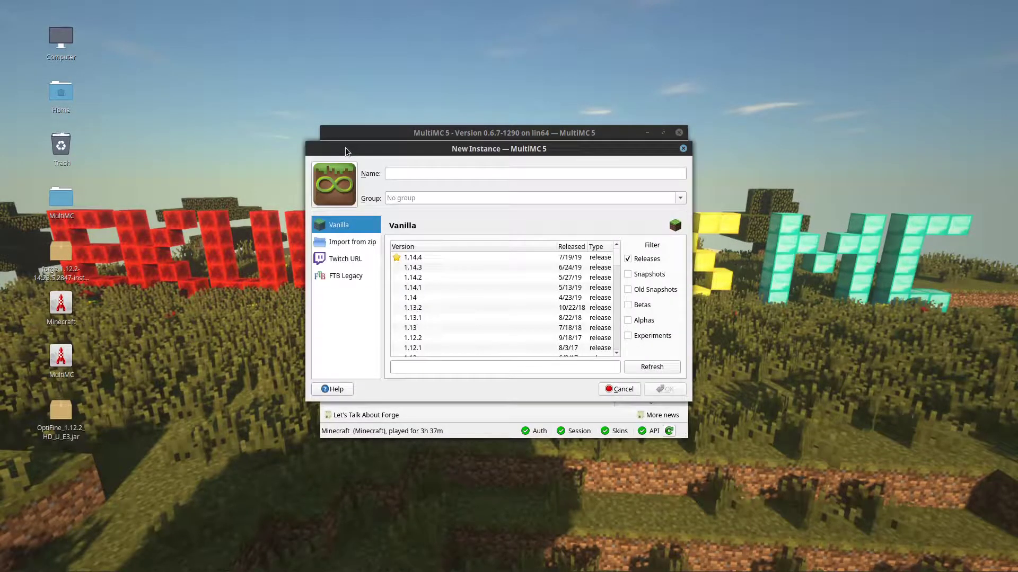
pyautogui.click(415, 172)
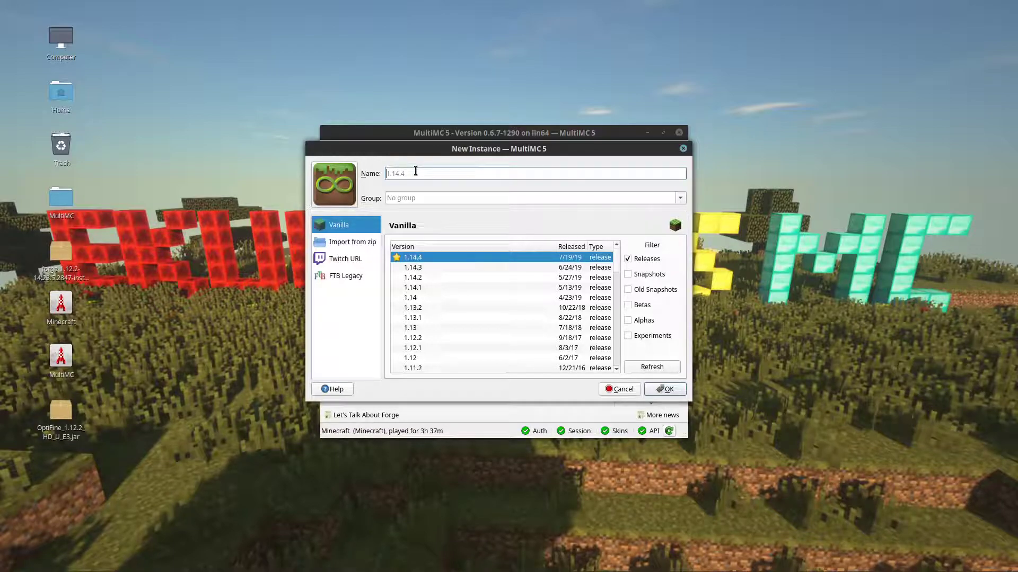
pyautogui.write('Minecraft Mod Tutoriak')
pyautogui.press('BackSpace')
pyautogui.write('l')
pyautogui.click(421, 338)
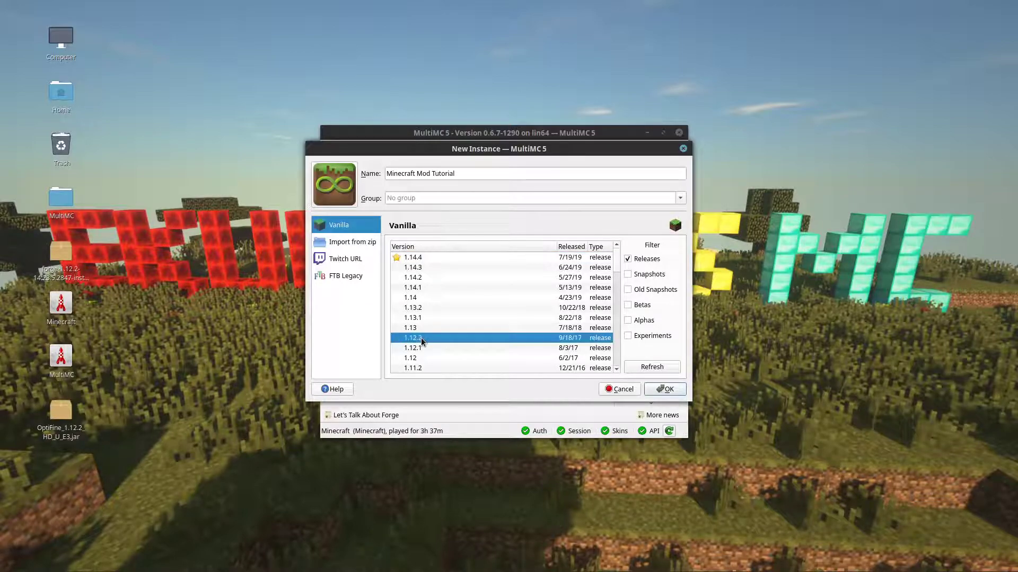
pyautogui.click(666, 389)
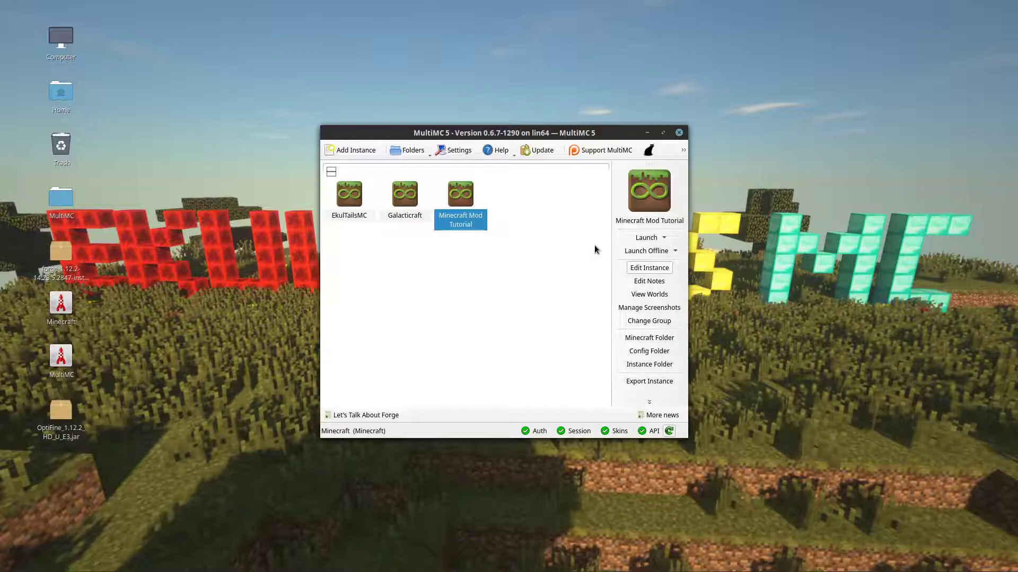
# Install Forge 14.23.5.2847 in the Minecraft Mod Tutorial instance and close its edit window.
pyautogui.click(649, 268)
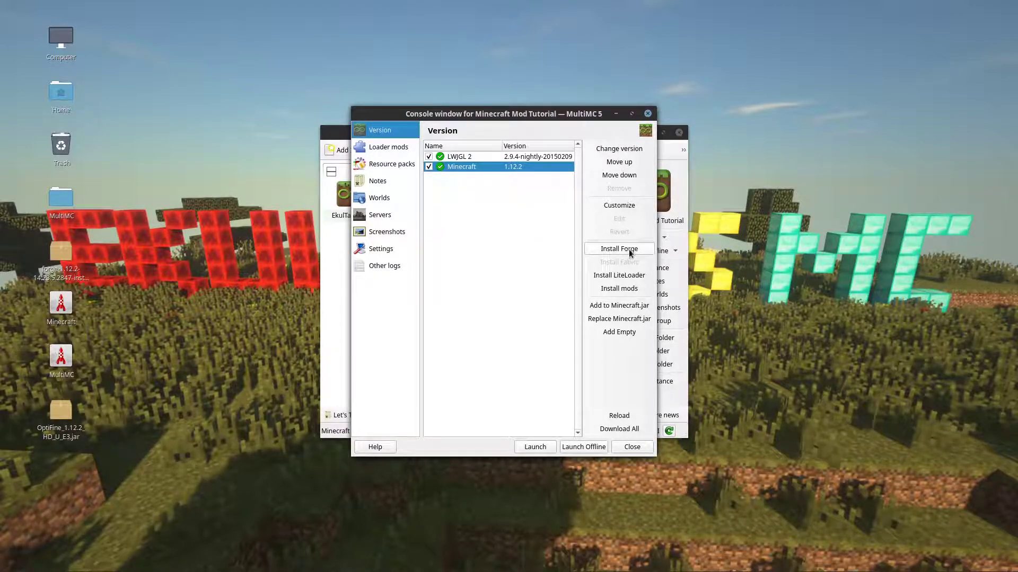
pyautogui.click(643, 249)
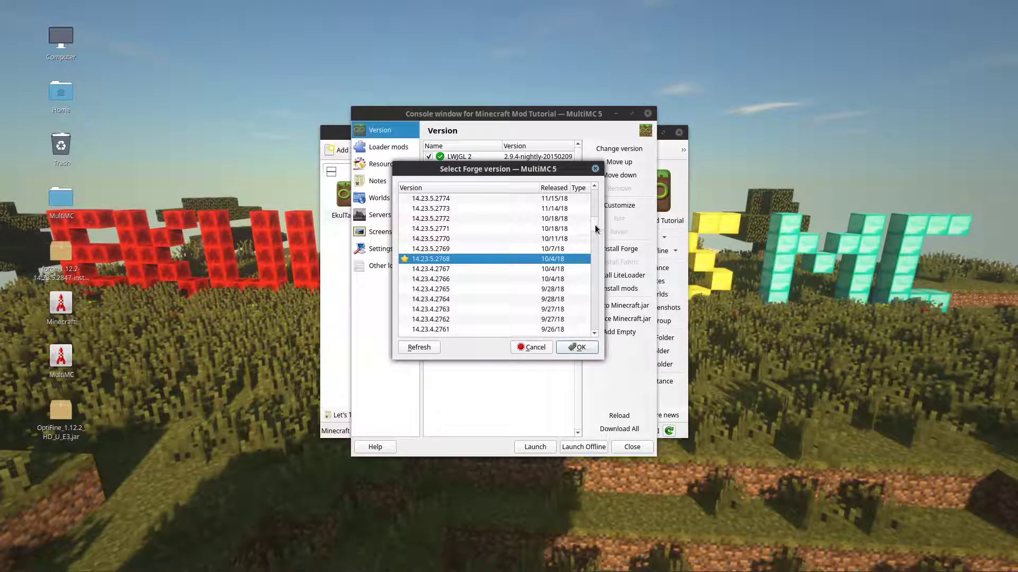
pyautogui.moveTo(594, 224); pyautogui.dragTo(594, 198)
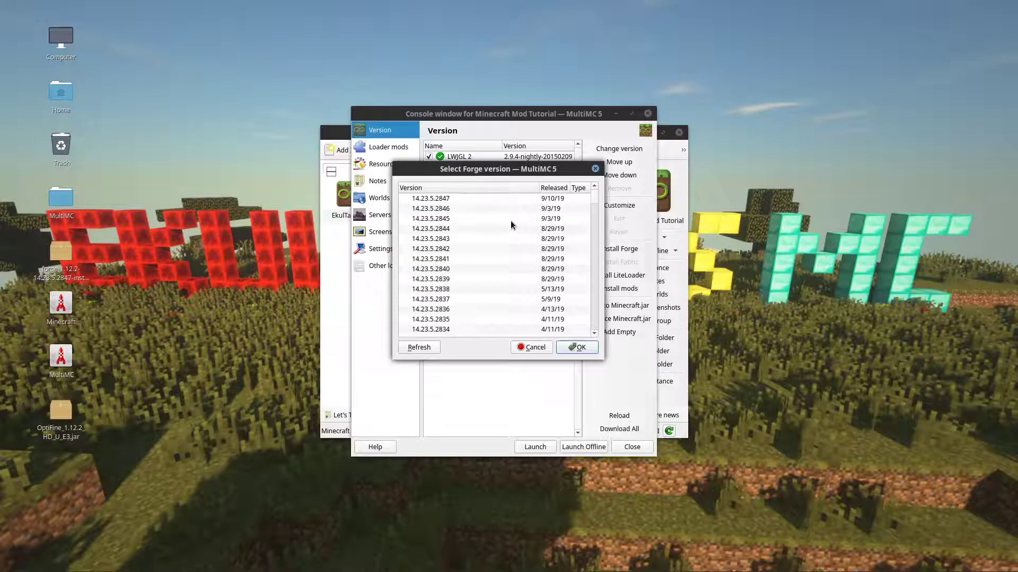
pyautogui.click(509, 198)
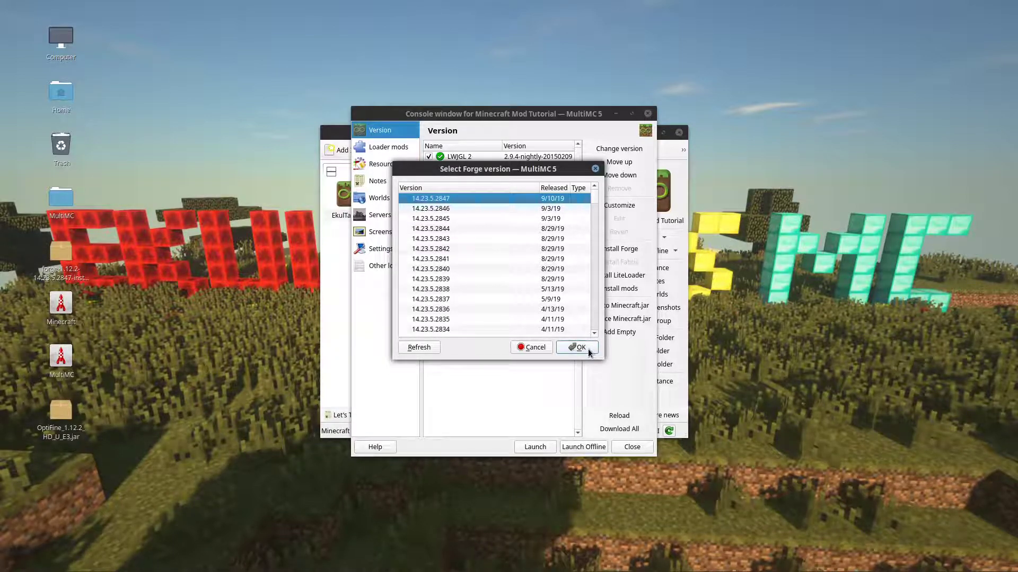
pyautogui.click(587, 350)
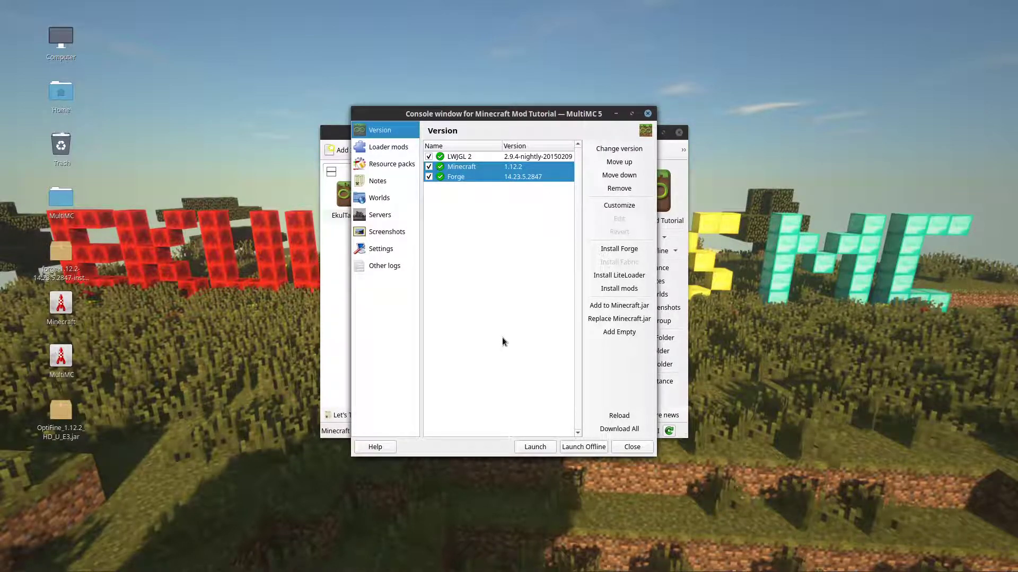
pyautogui.press('Escape')
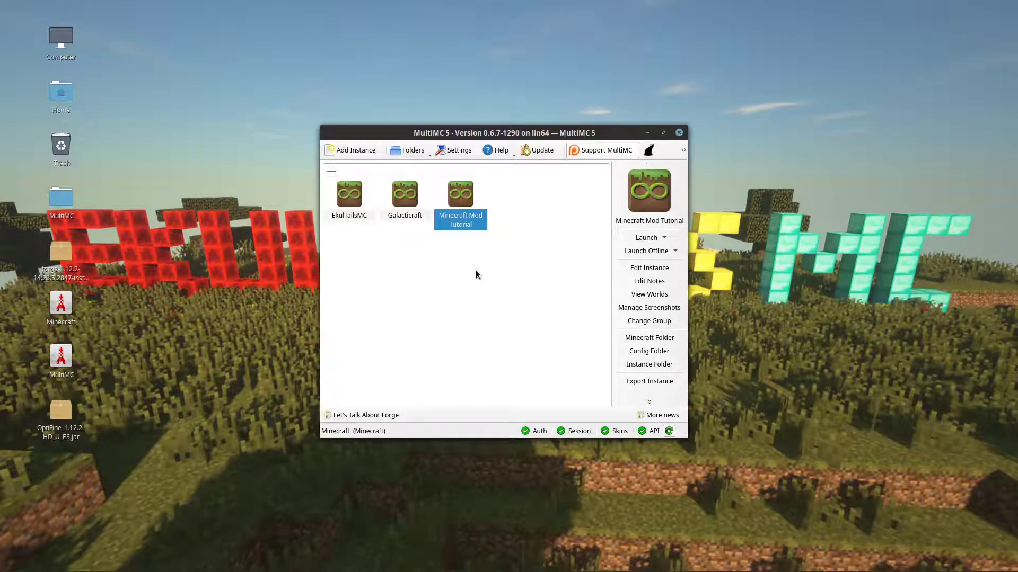
# Check the Java memory allocation and runtime options in the MultiMC settings, then close the settings.
pyautogui.click(455, 152)
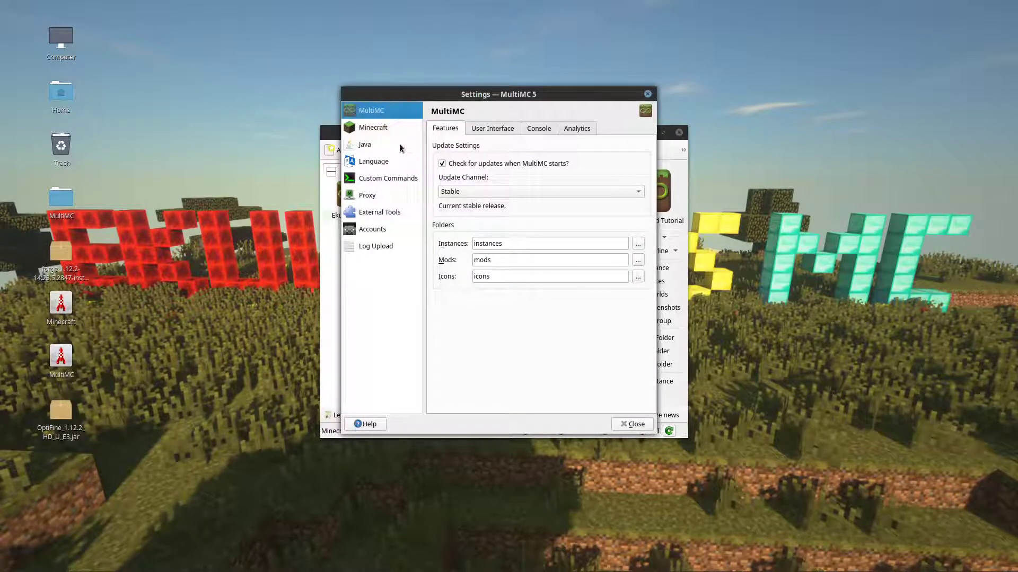
pyautogui.click(369, 146)
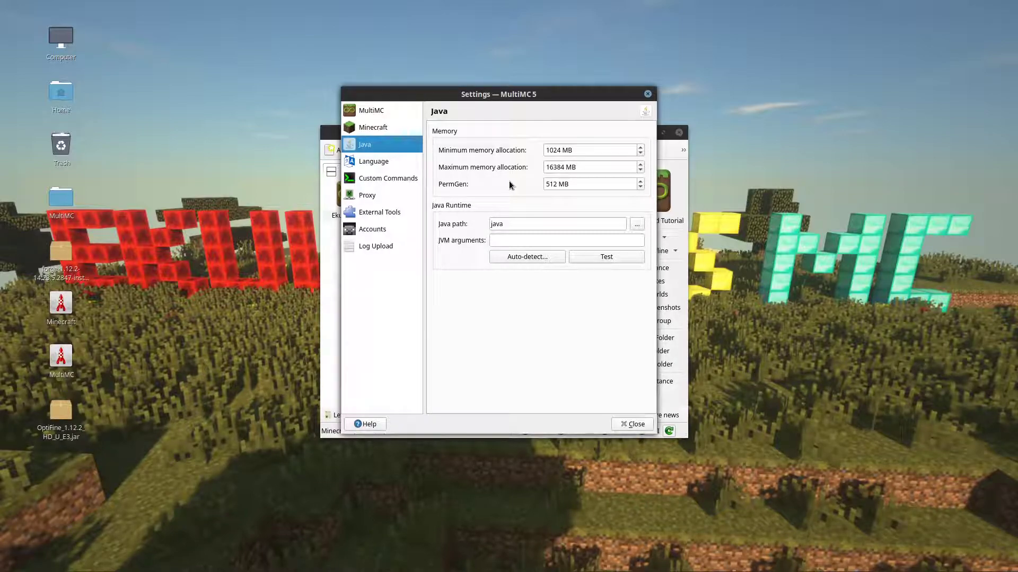
pyautogui.click(636, 424)
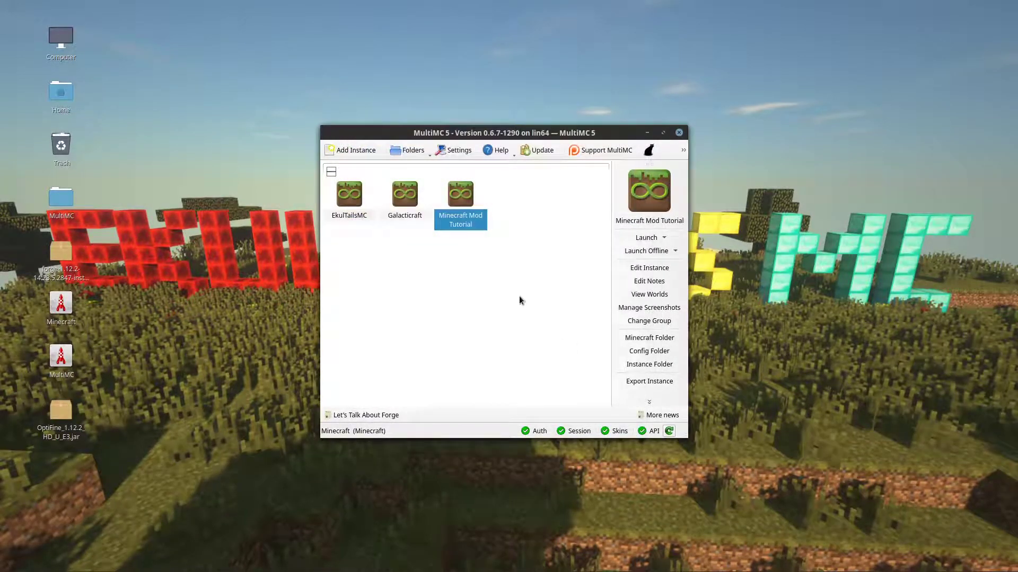
# Switch to the OptiFine downloads page in the browser and find the builds for Minecraft 1.12.2.
pyautogui.hotkey('alt', 'Tab')
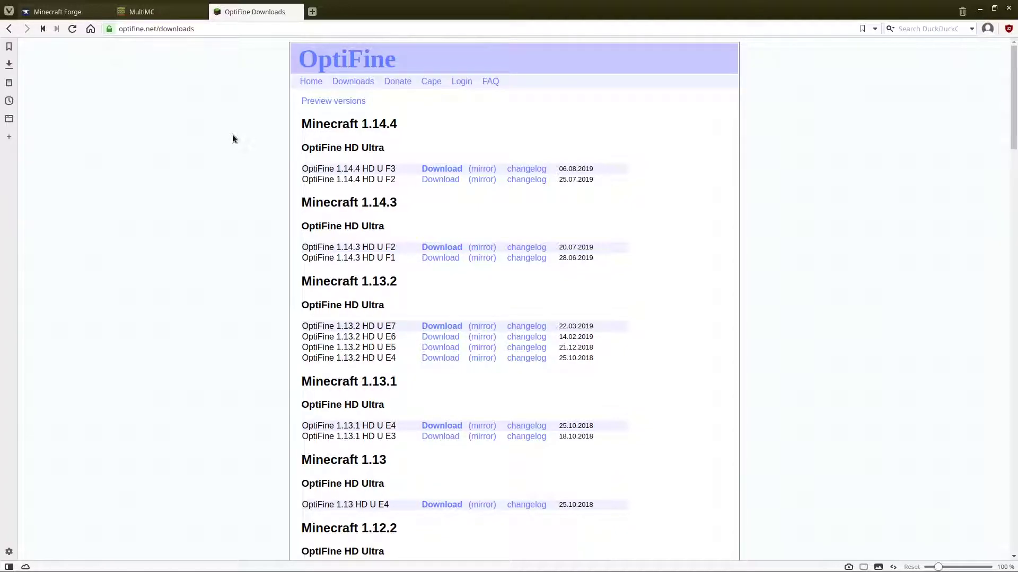
pyautogui.scroll(-4, 233, 138)
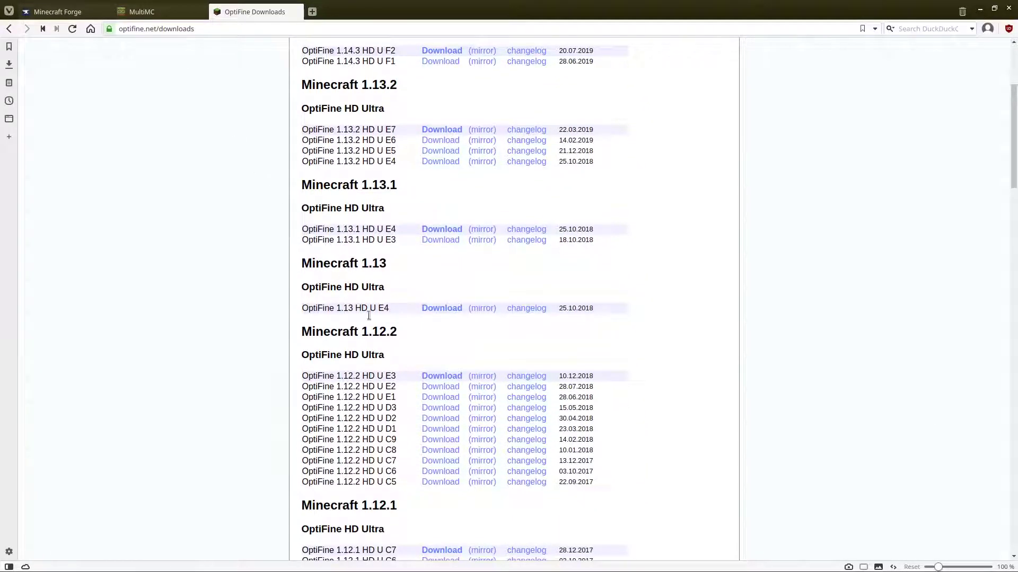
# Open the mirror download page for OptiFine 1.12.2 HD U E3 in a new tab and switch to it.
pyautogui.middleClick(483, 378)
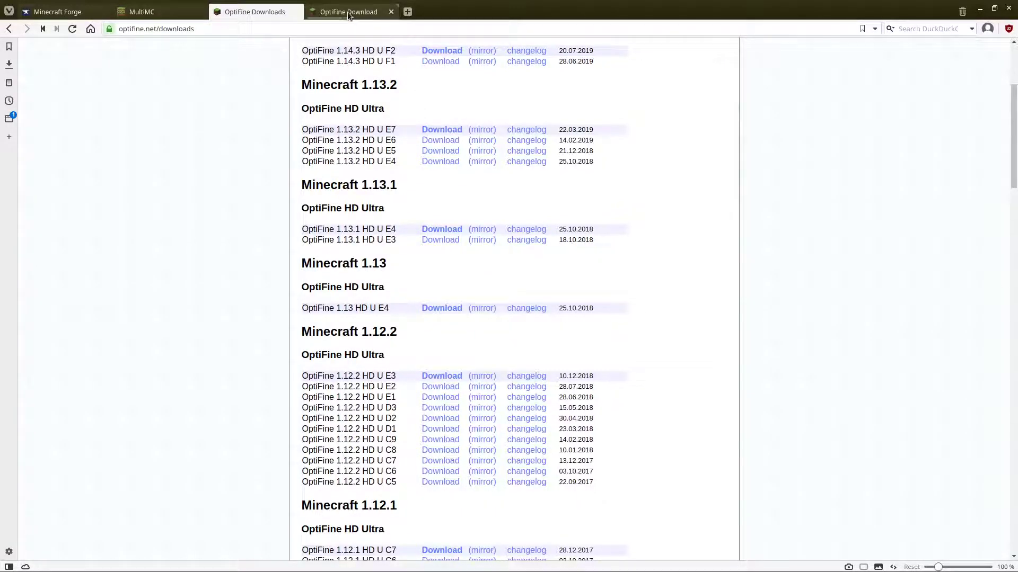
pyautogui.click(348, 11)
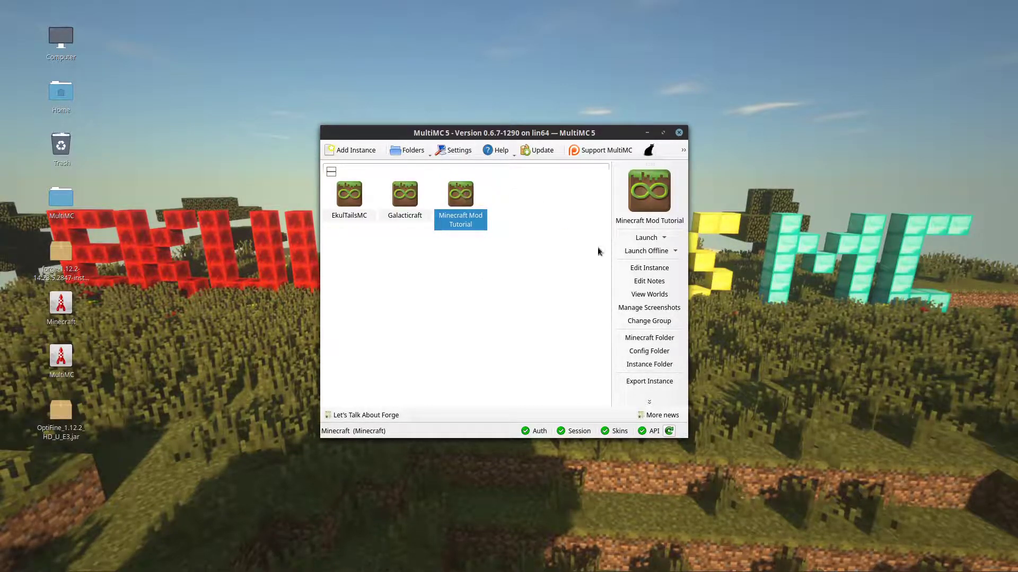
# Move OptiFine_1.12.2_HD_U_E3.jar from the desktop into the Minecraft Mod Tutorial instance's mods folder and close the folder window.
pyautogui.click(663, 345)
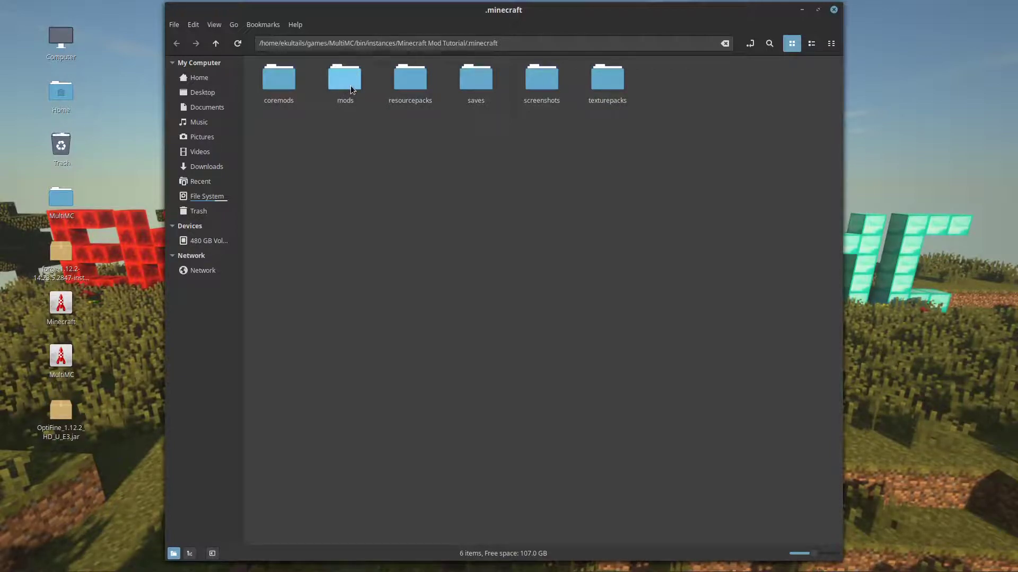
pyautogui.doubleClick(351, 85)
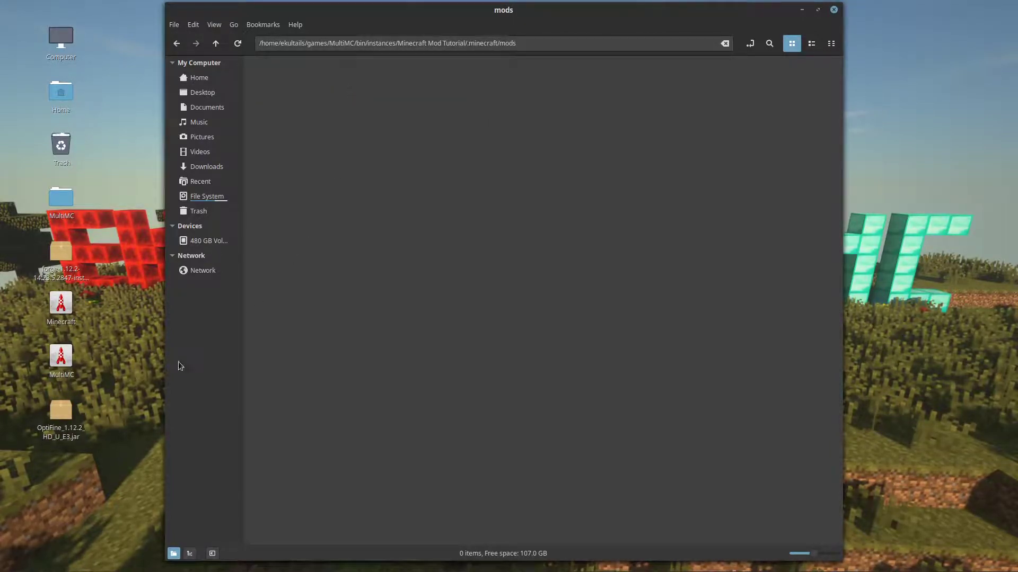
pyautogui.moveTo(74, 420); pyautogui.dragTo(389, 113)
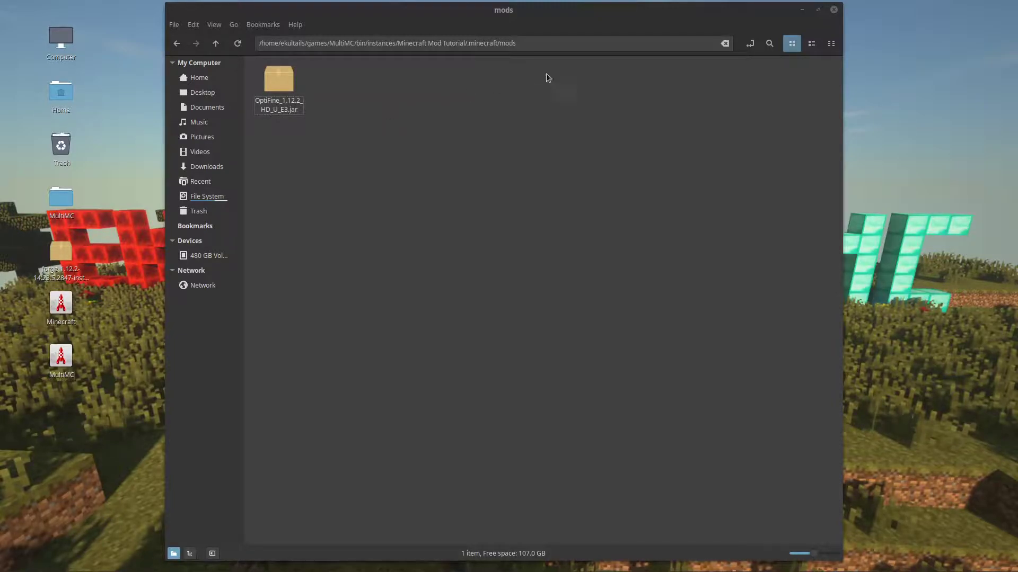
pyautogui.click(834, 10)
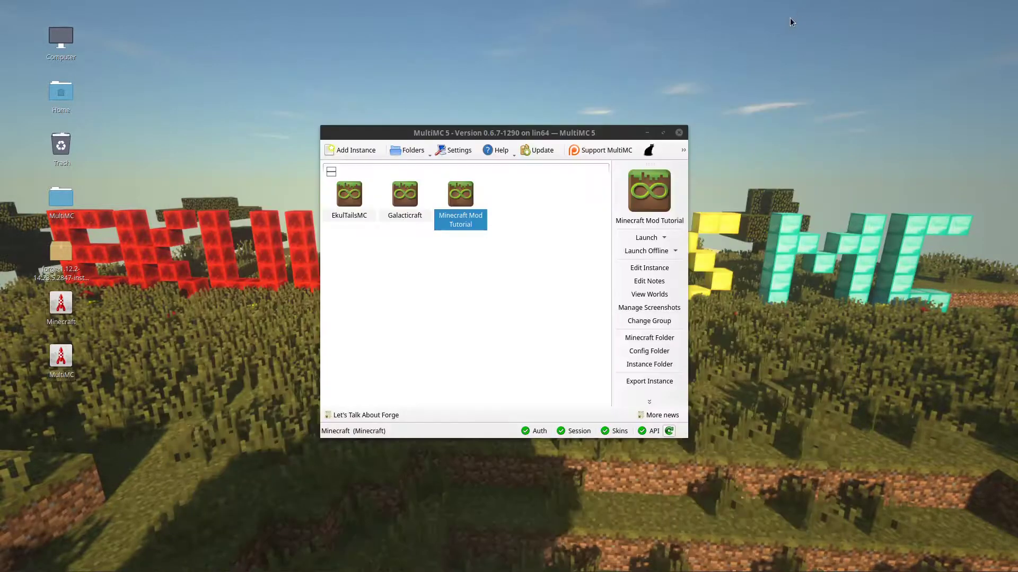
# Launch the Minecraft Mod Tutorial instance, check the game's list of loaded mods, and return to the title screen.
pyautogui.click(646, 238)
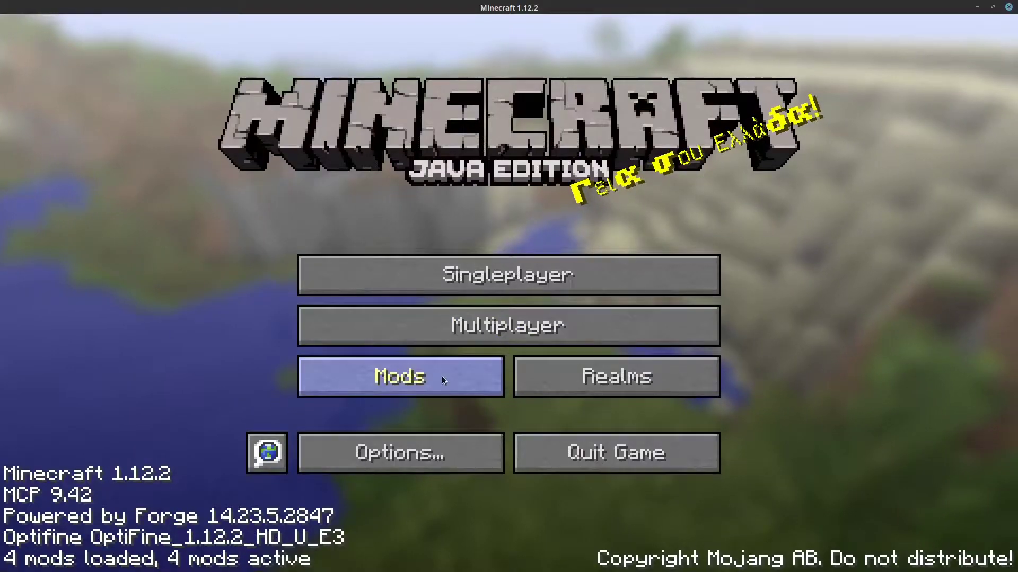
pyautogui.click(459, 378)
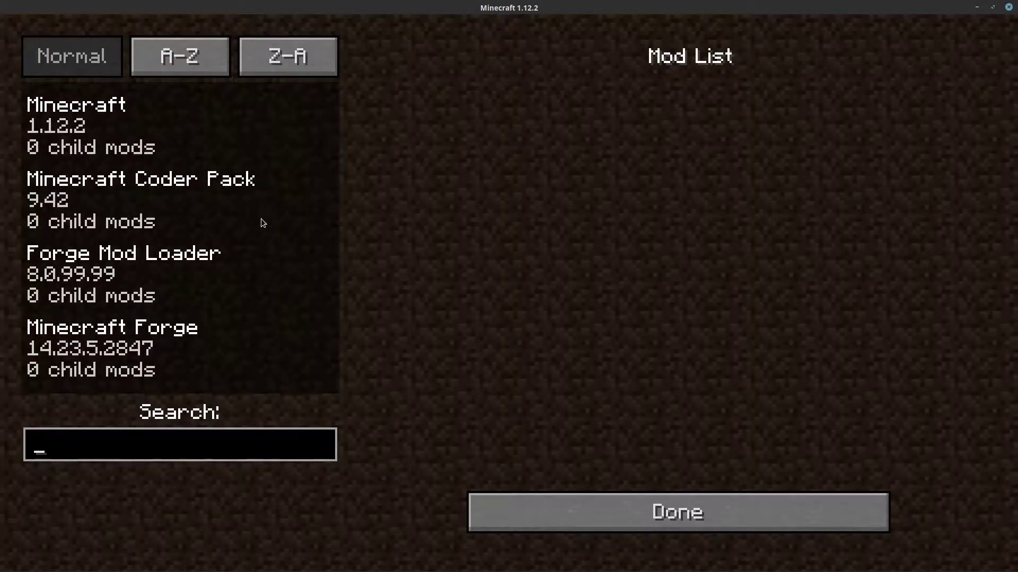
pyautogui.click(568, 512)
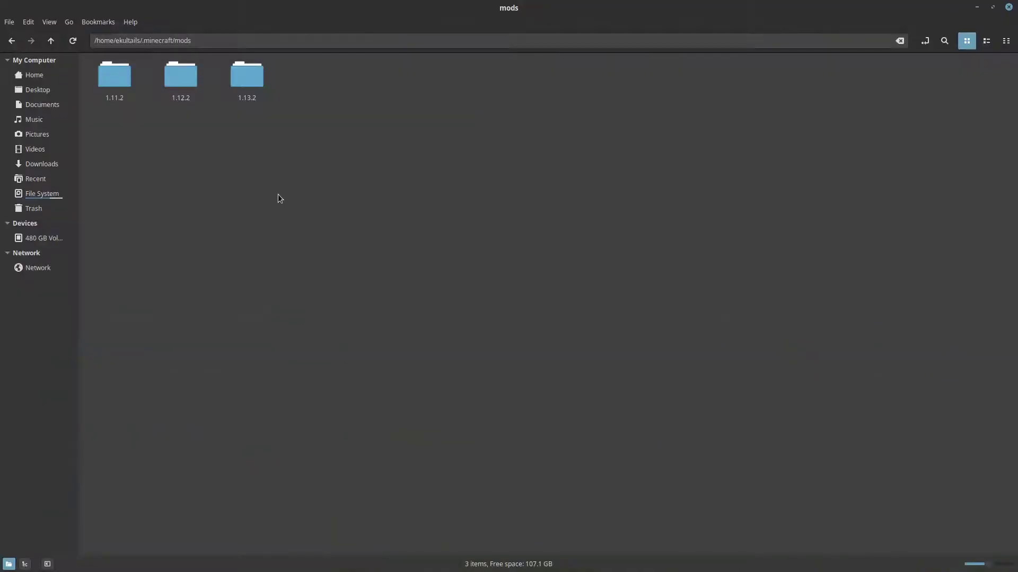
# Rename the mods folder inside the main .minecraft folder to modsBAK.
pyautogui.click(12, 41)
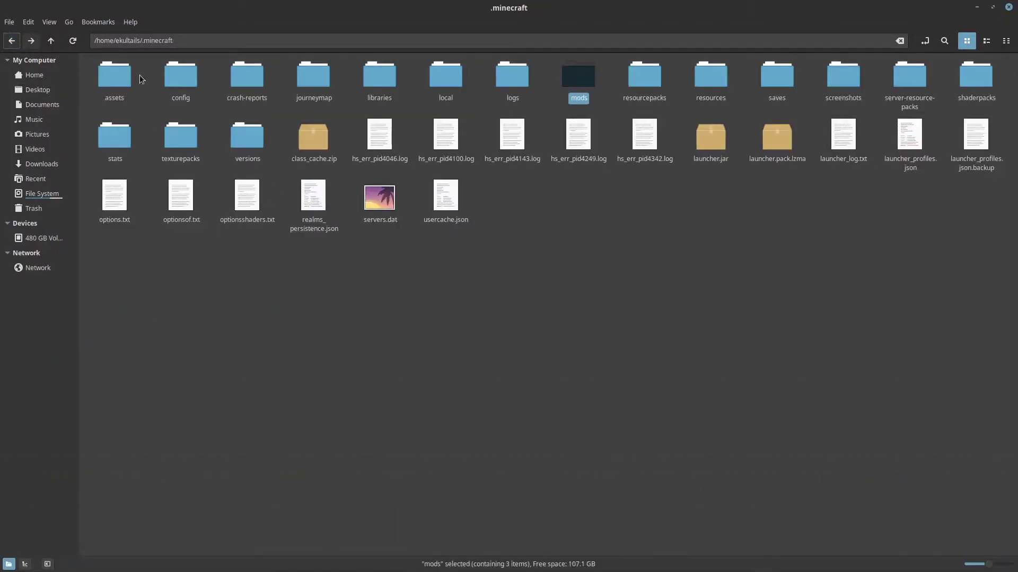
pyautogui.rightClick(583, 83)
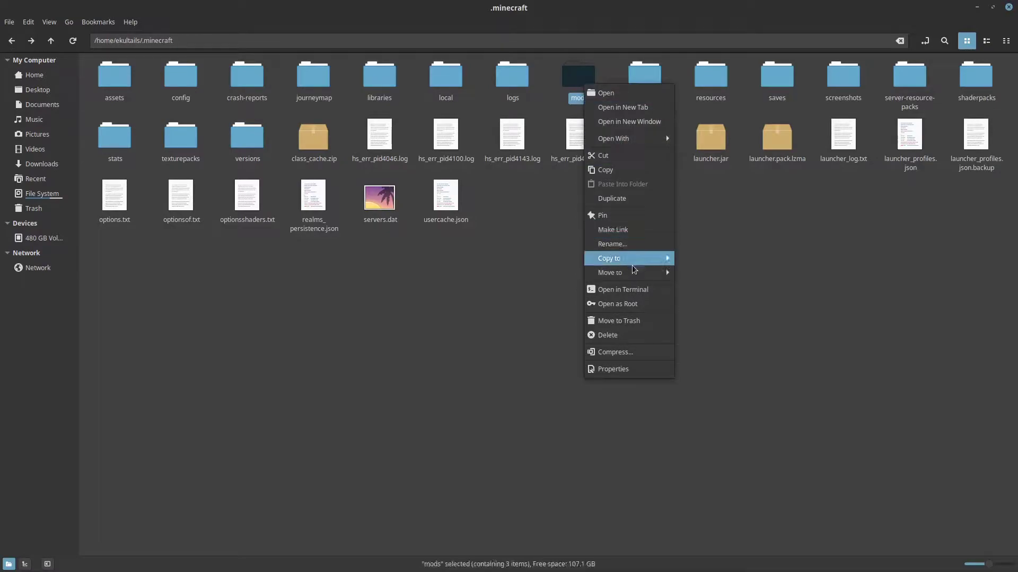
pyautogui.click(615, 245)
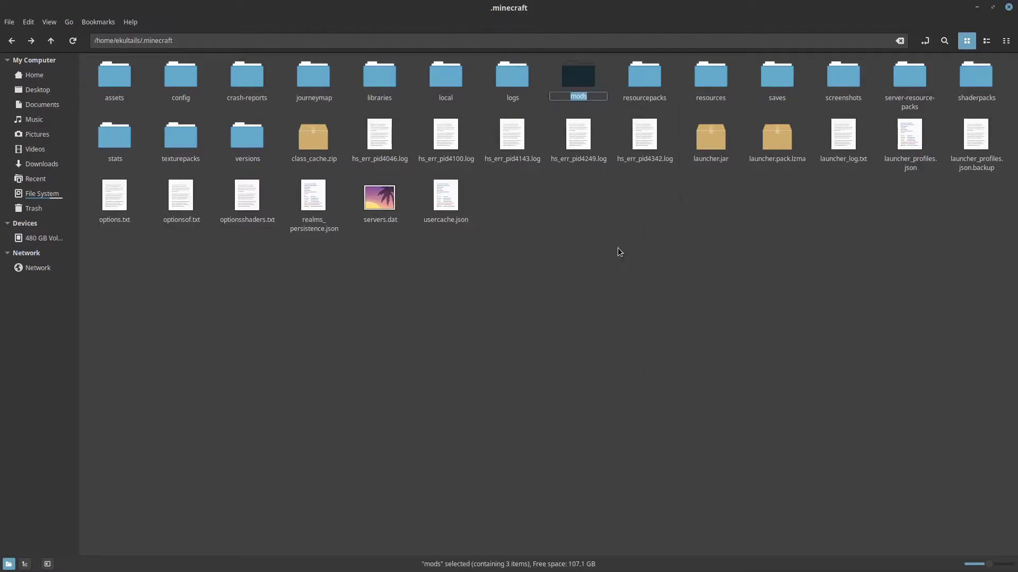
pyautogui.click(593, 94)
pyautogui.write('BAK')
pyautogui.click(616, 268)
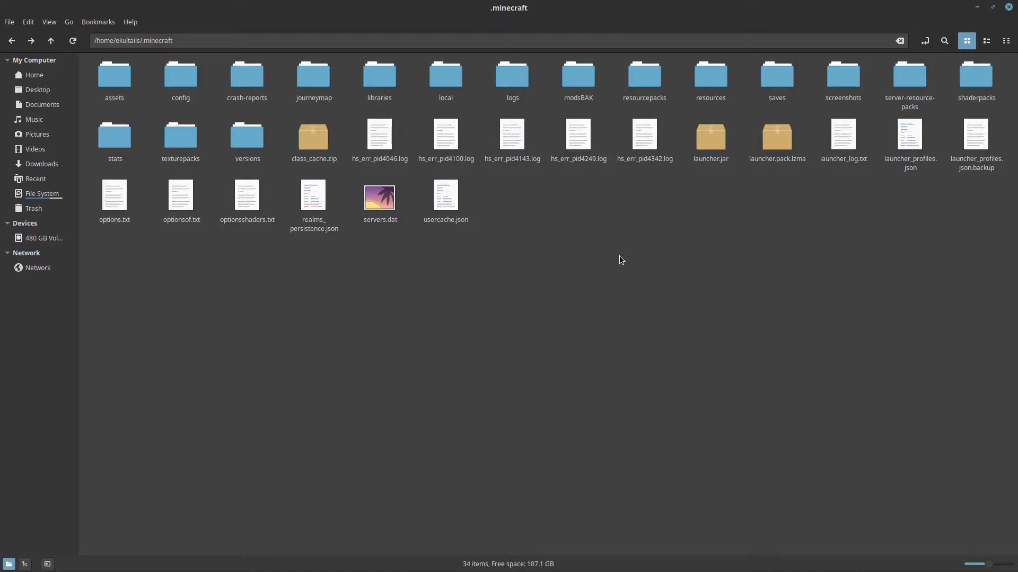
# Undo the renaming of the mods folder.
pyautogui.rightClick(578, 76)
pyautogui.press('Escape')
pyautogui.hotkey('ctrl', 'z')
# In the 1.12.2 subfolder of mods, append BAK to the SecurityCraft jar's file name so it ends in .jarBAK.
pyautogui.doubleClick(578, 77)
pyautogui.doubleClick(180, 77)
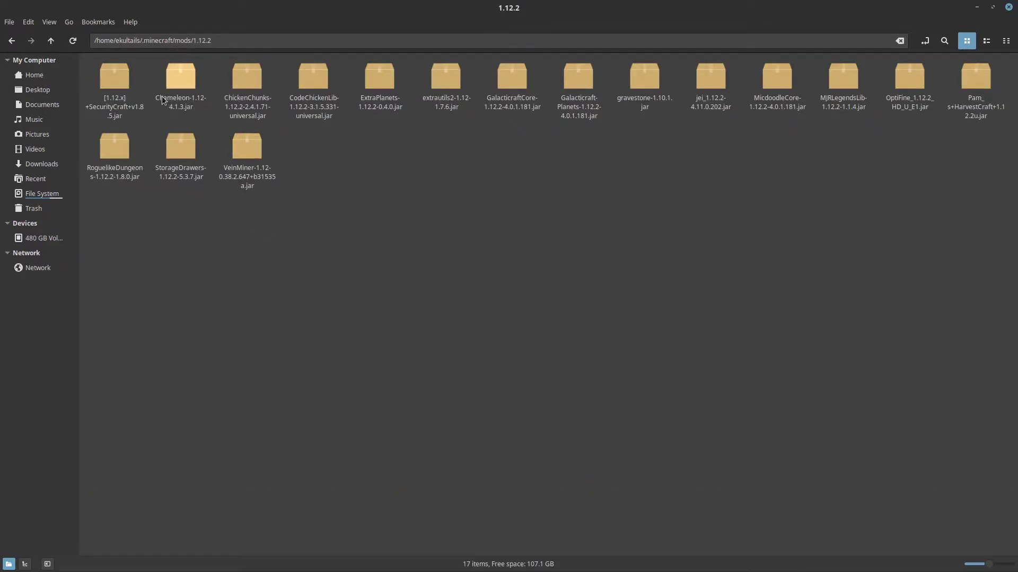
pyautogui.rightClick(129, 104)
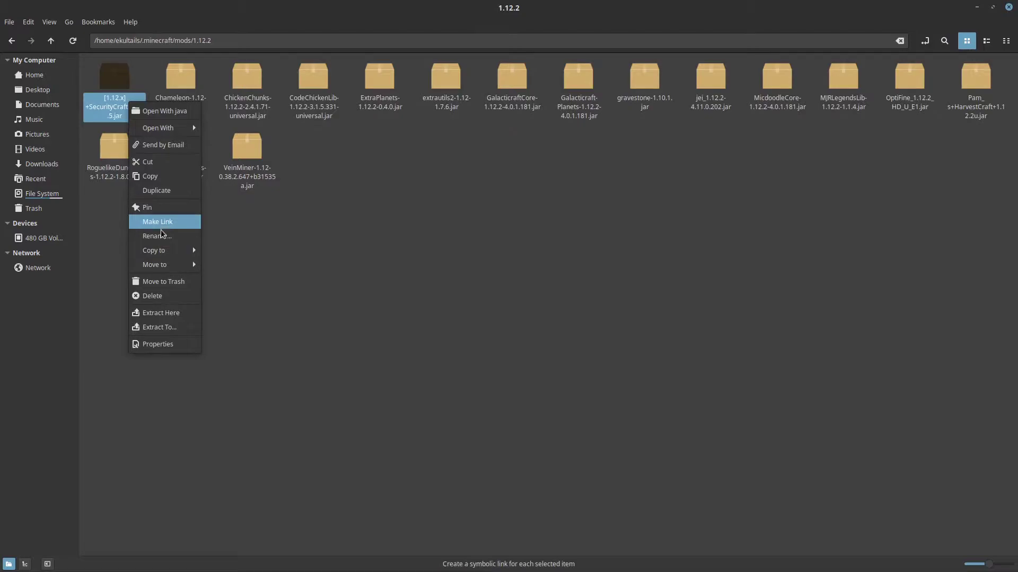
pyautogui.click(160, 235)
pyautogui.click(126, 113)
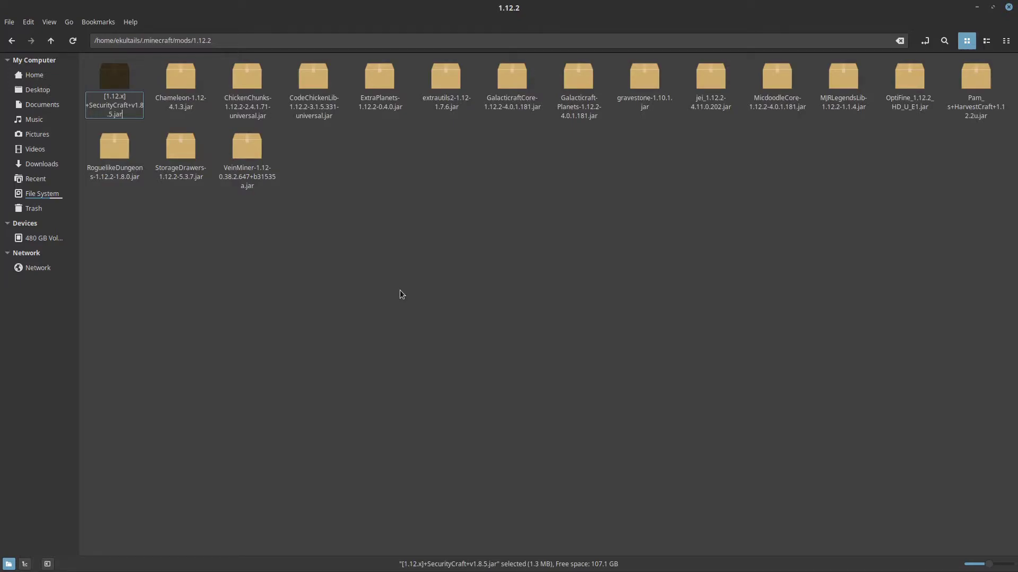
pyautogui.write('BAK')
pyautogui.press('Return')
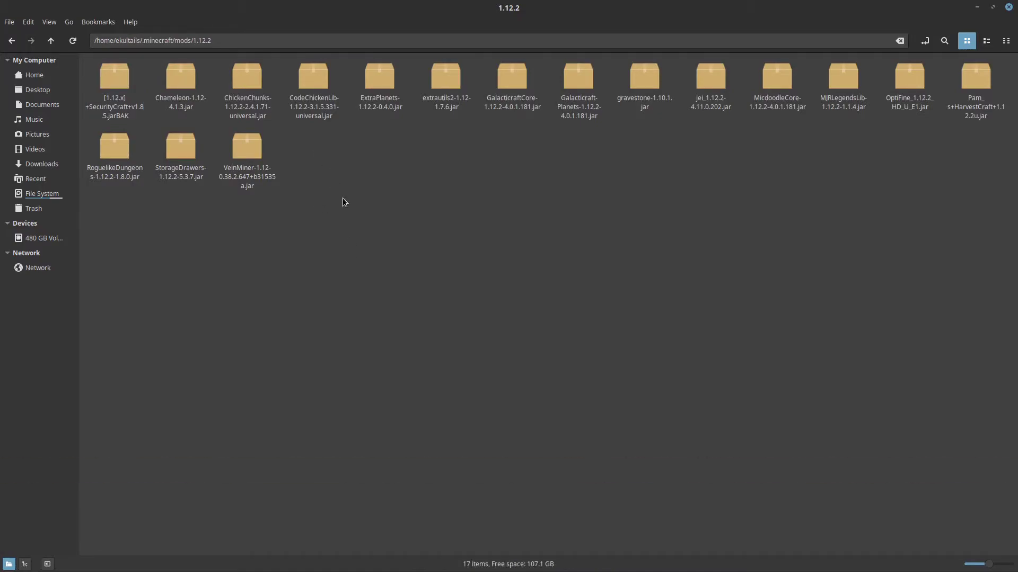